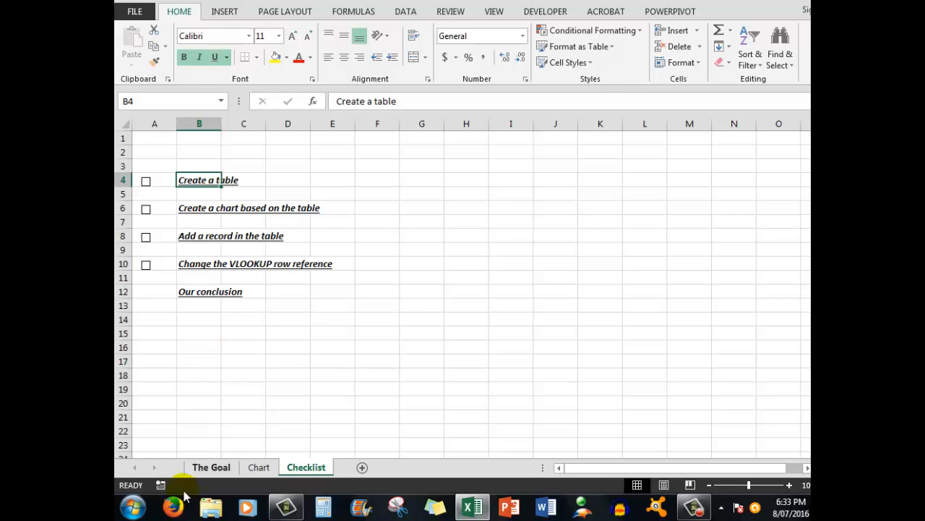
- Convert the sales data in A7:D14 on The Goal sheet into a table with headers
click(209, 466)
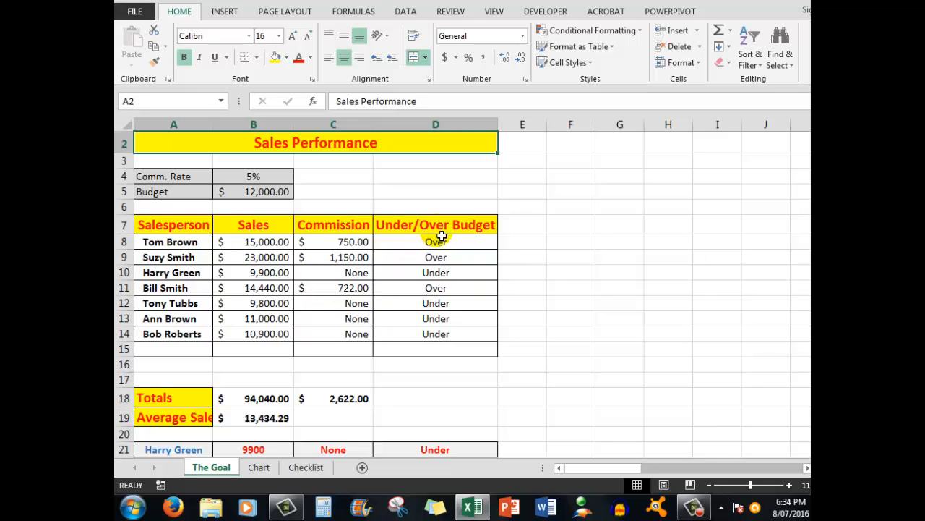
click(260, 263)
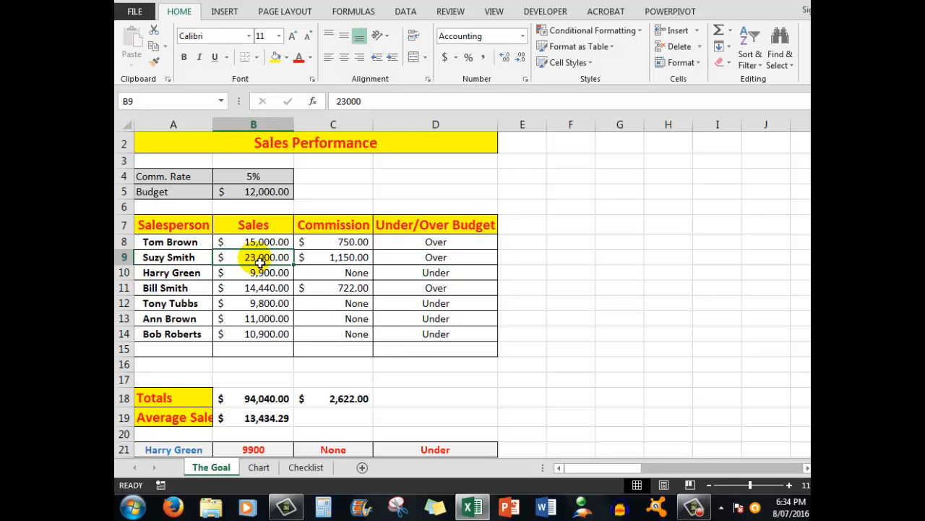
click(223, 13)
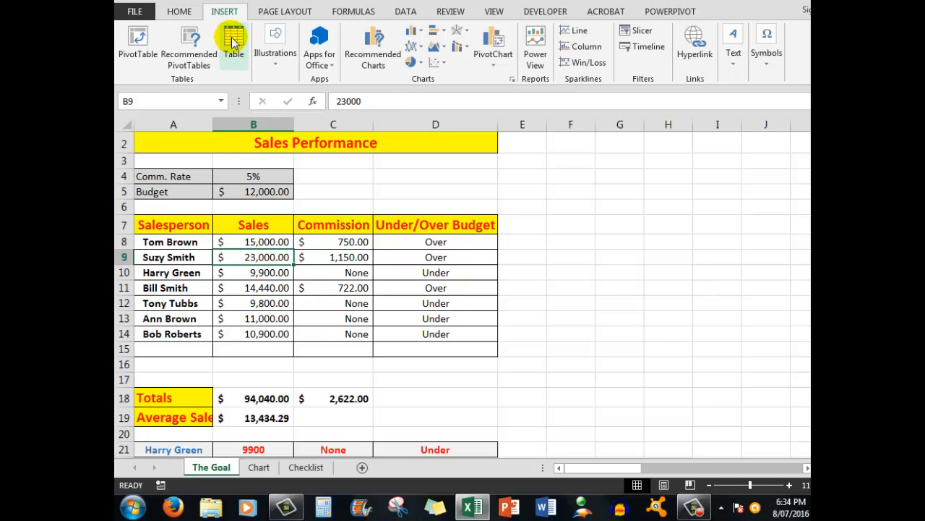
click(234, 41)
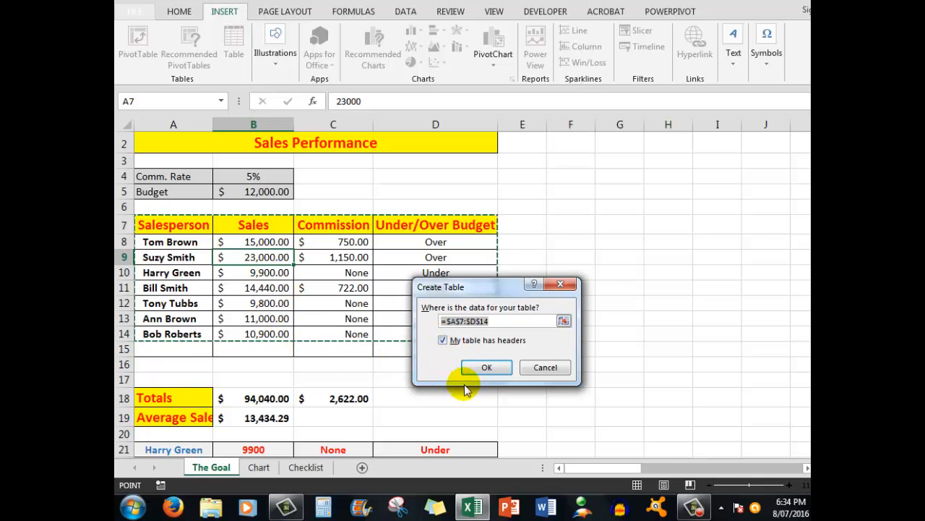
click(481, 368)
click(483, 369)
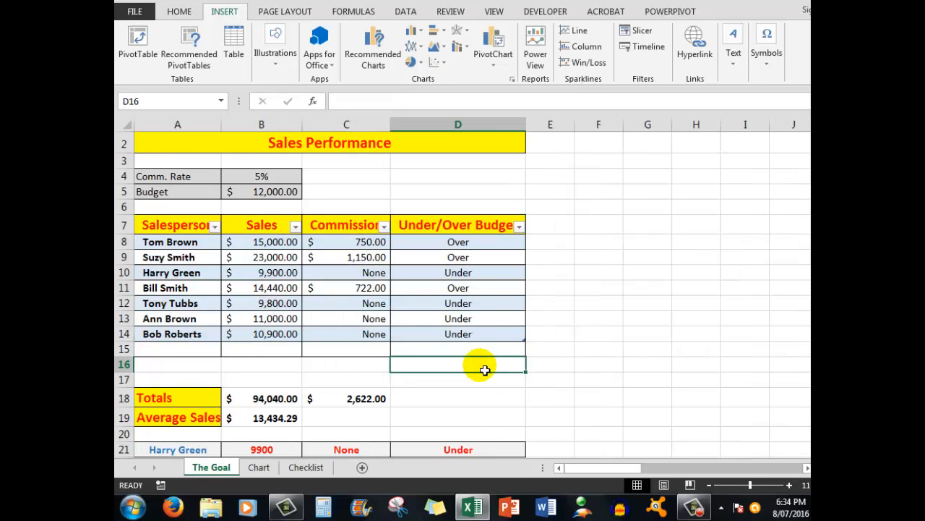
- Filter the Salesperson column to only the salesperson in row 14, and clear that filter again
click(216, 227)
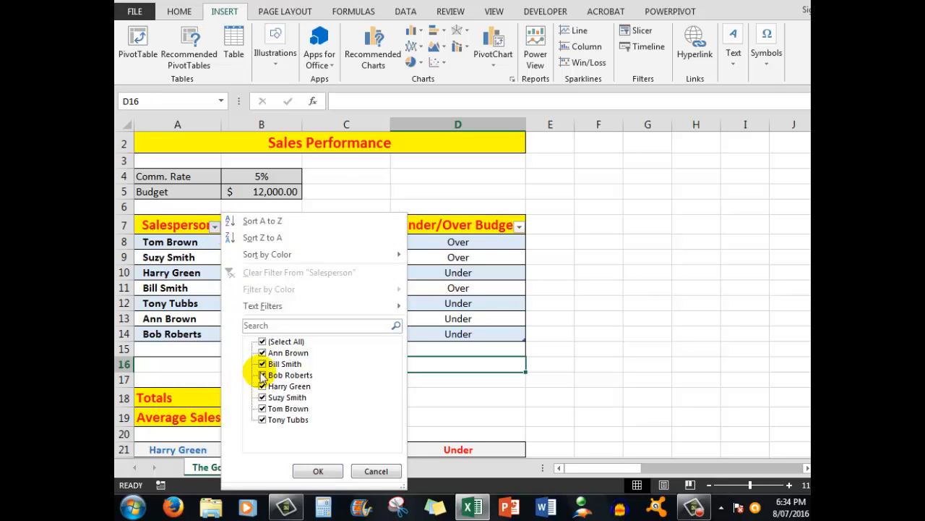
click(262, 341)
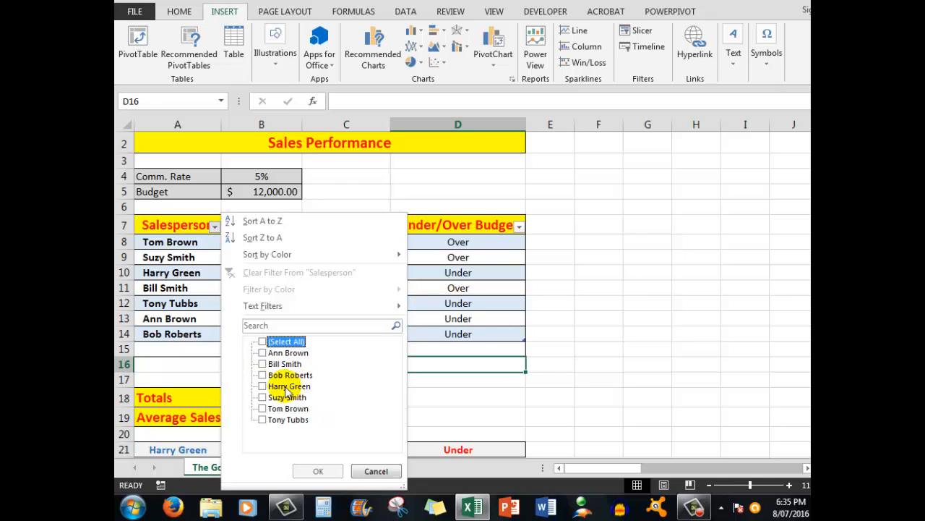
click(263, 375)
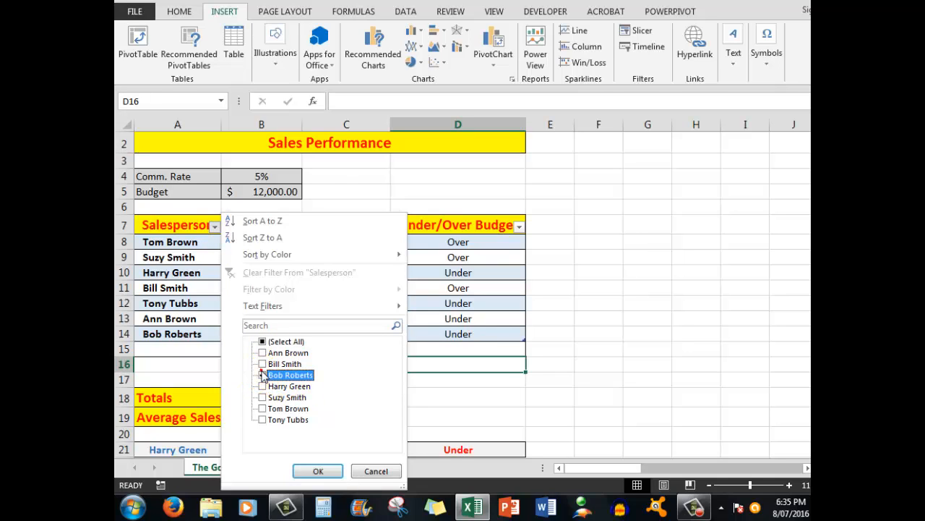
click(312, 471)
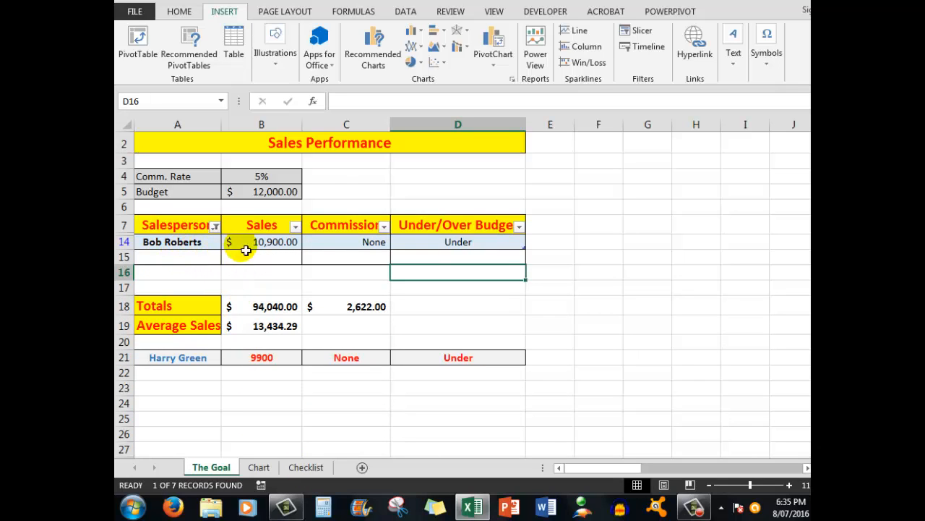
click(216, 226)
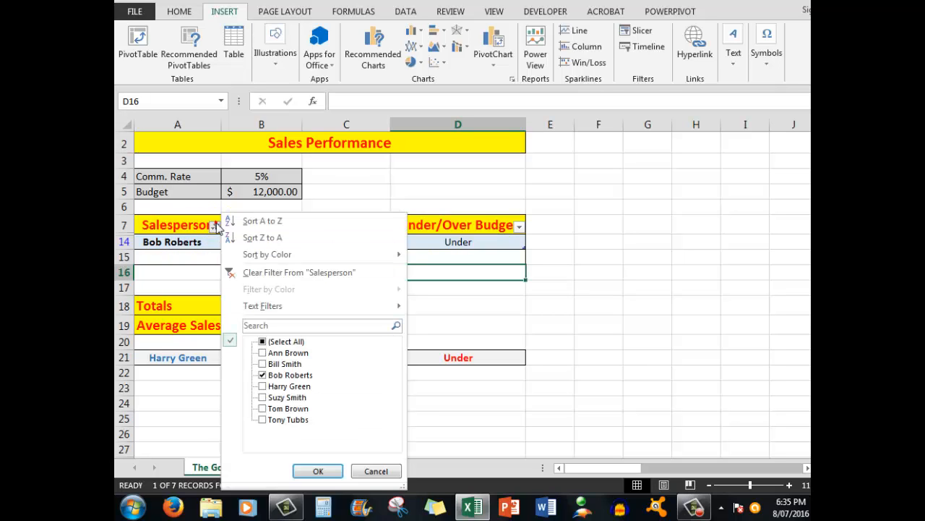
click(266, 274)
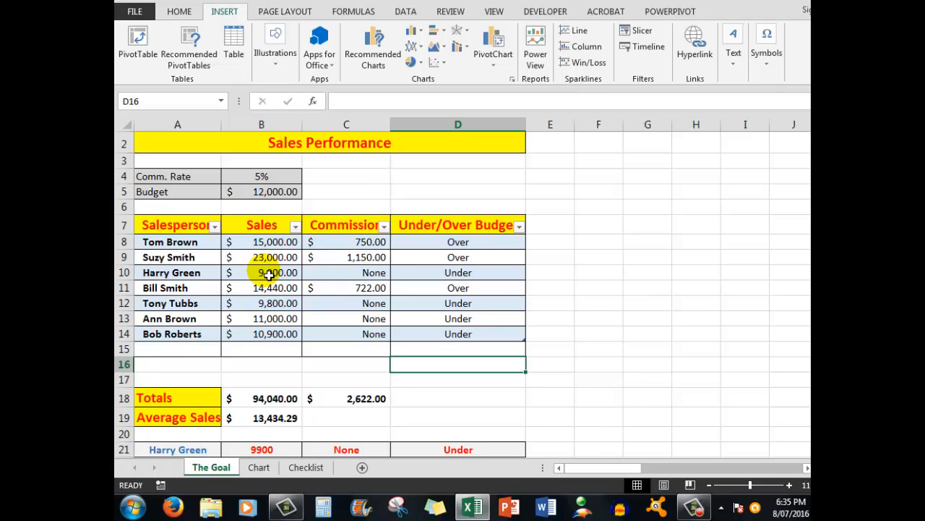
- Tick the "Create a table" item on the Checklist sheet and return to The Goal sheet
click(305, 469)
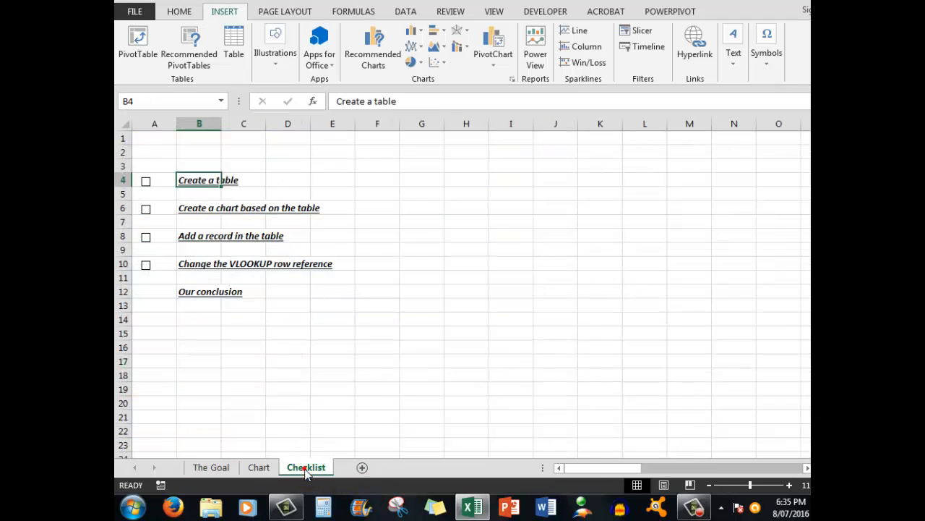
click(147, 182)
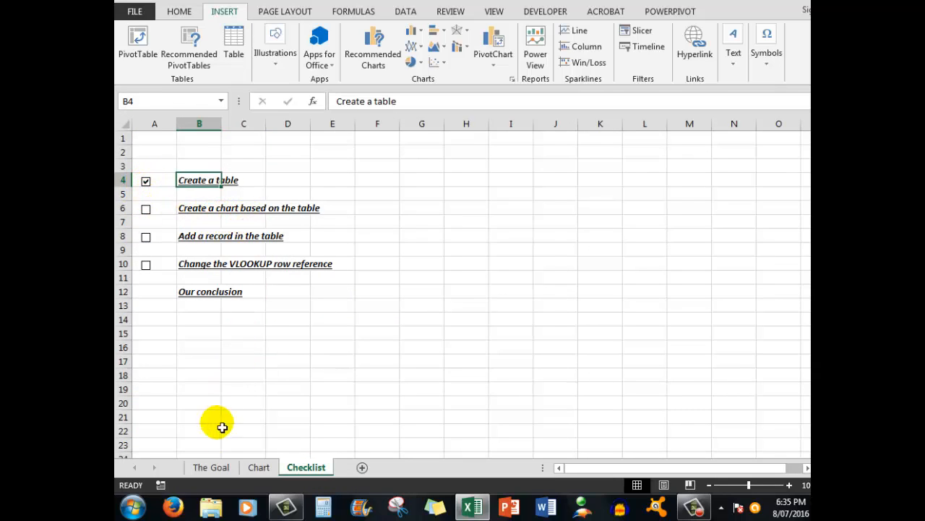
click(211, 468)
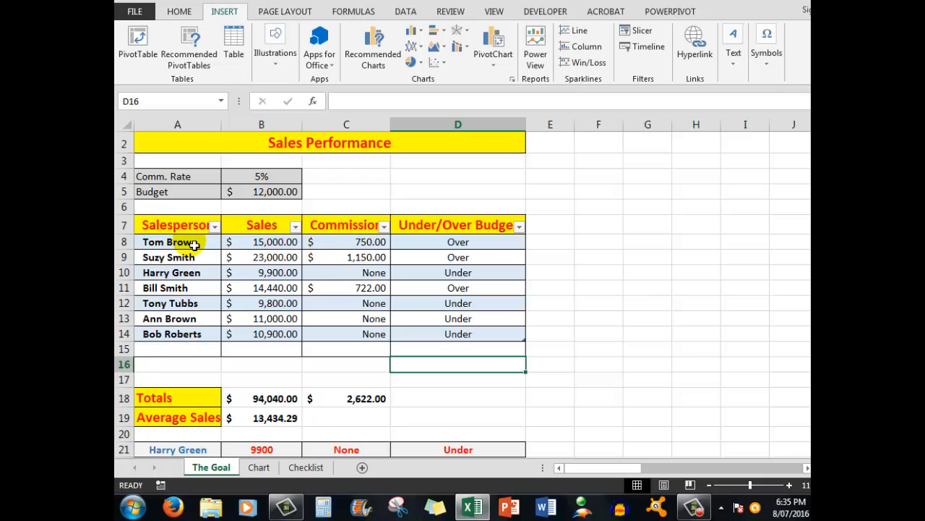
- Insert the recommended Clustered Column chart for A8:C14 and place it, reduced in size, beside the table from column E to J
drag(193, 245, 341, 337)
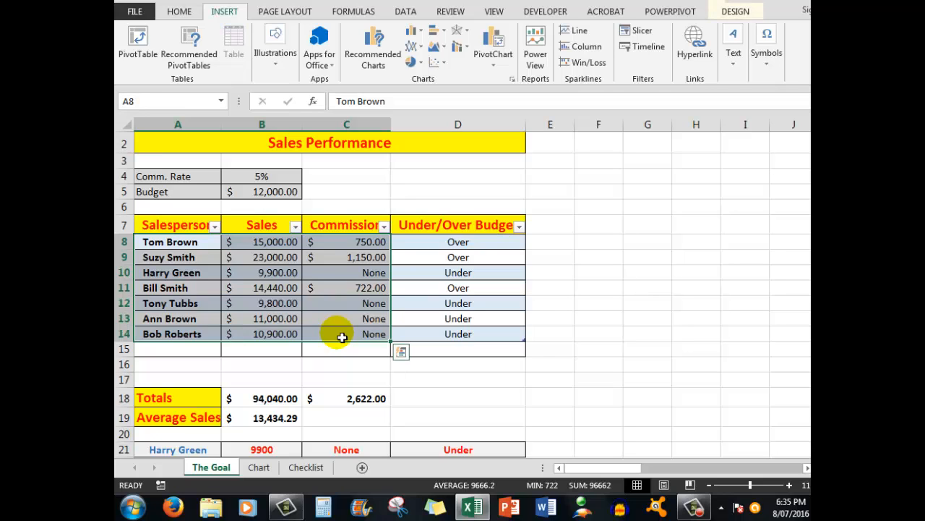
click(374, 43)
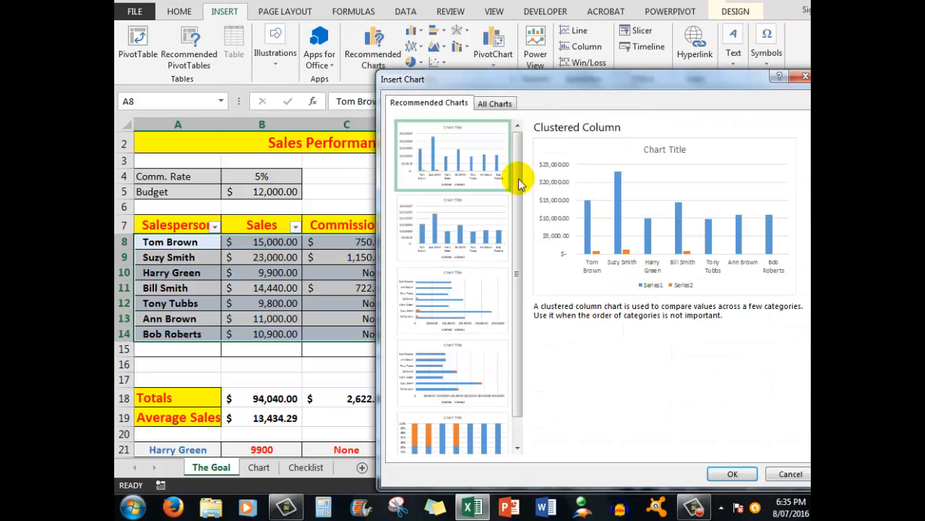
click(727, 474)
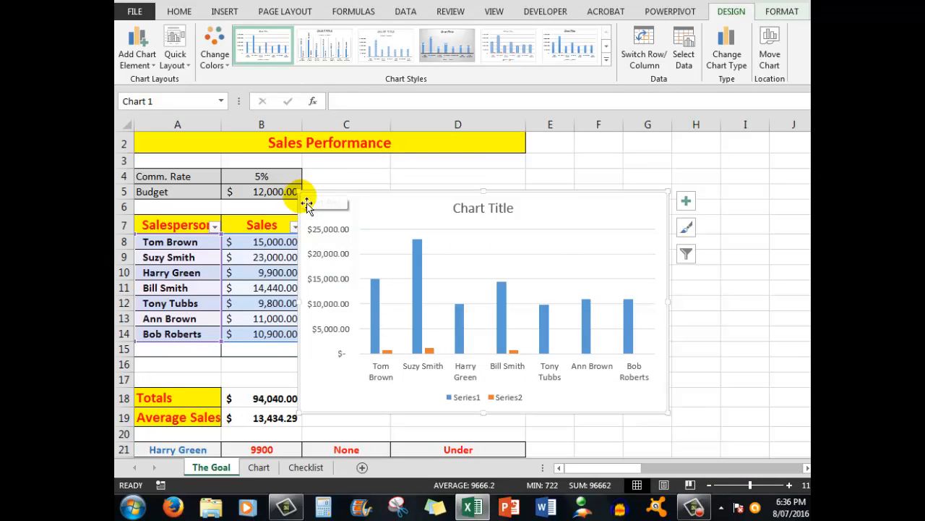
drag(308, 200, 419, 253)
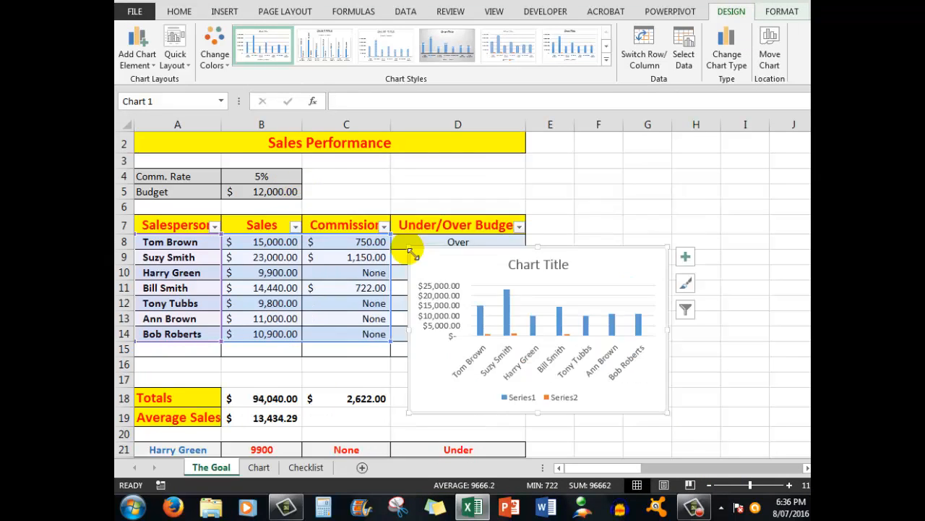
drag(496, 264, 607, 236)
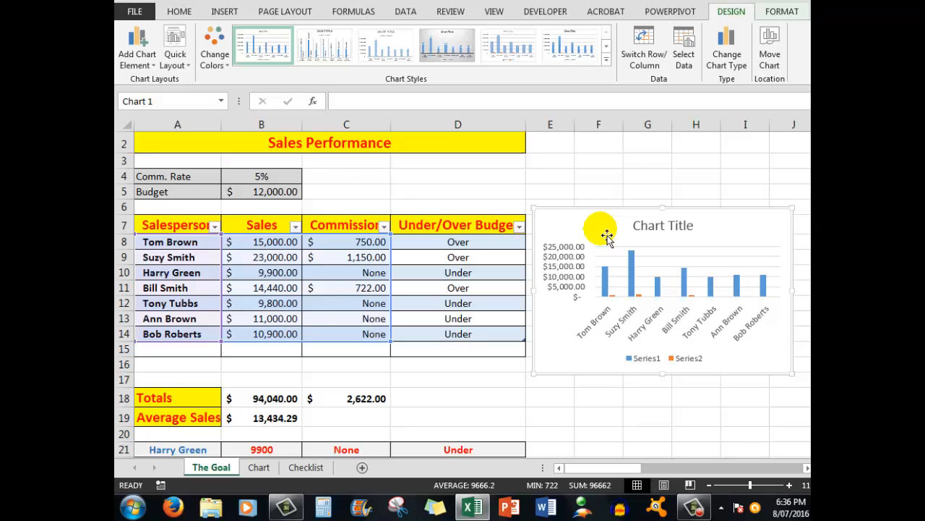
- Copy the chart to cell D3 of the Chart sheet using the destination theme and enlarge the copy down to about row 18
right_click(780, 220)
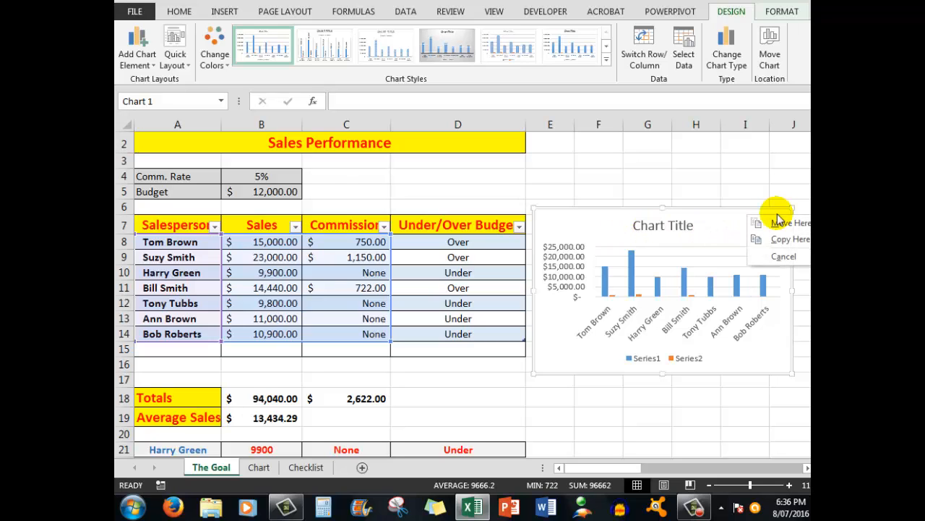
key(Escape)
right_click(779, 216)
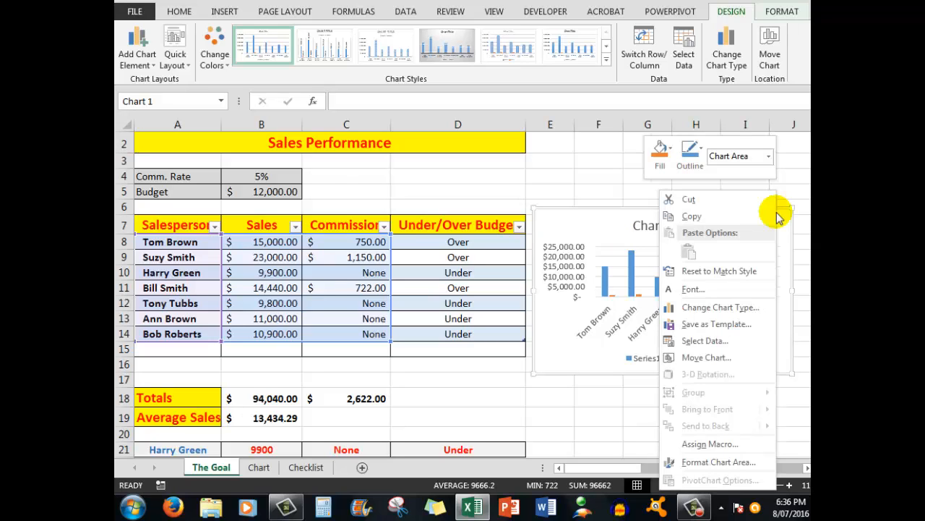
click(689, 217)
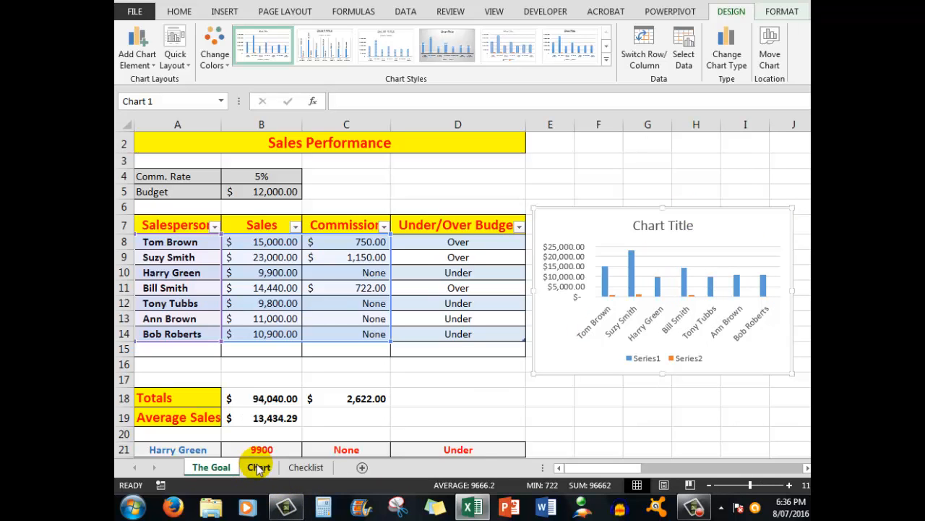
click(258, 467)
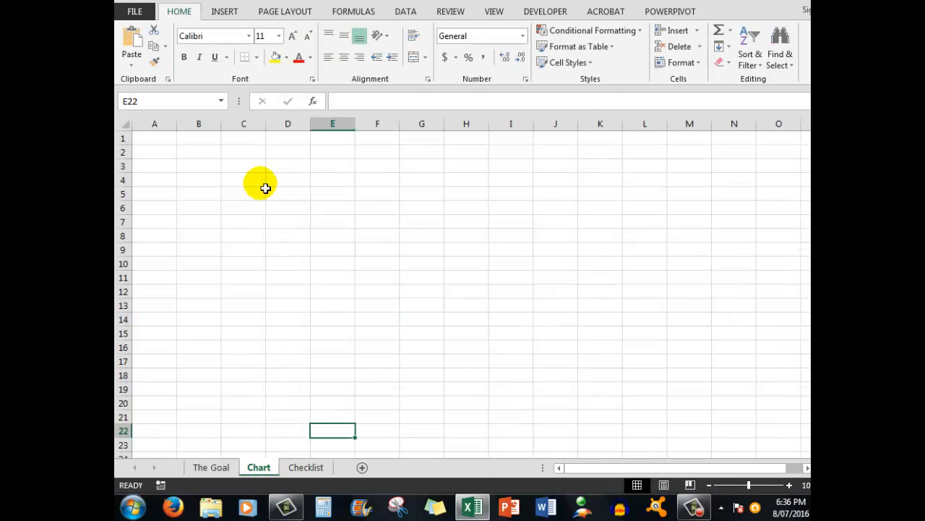
click(283, 169)
right_click(281, 167)
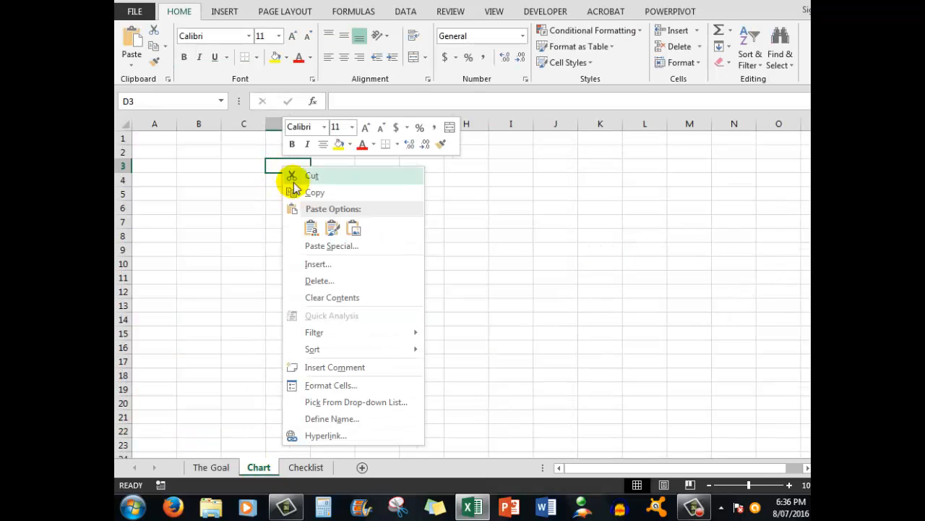
click(310, 228)
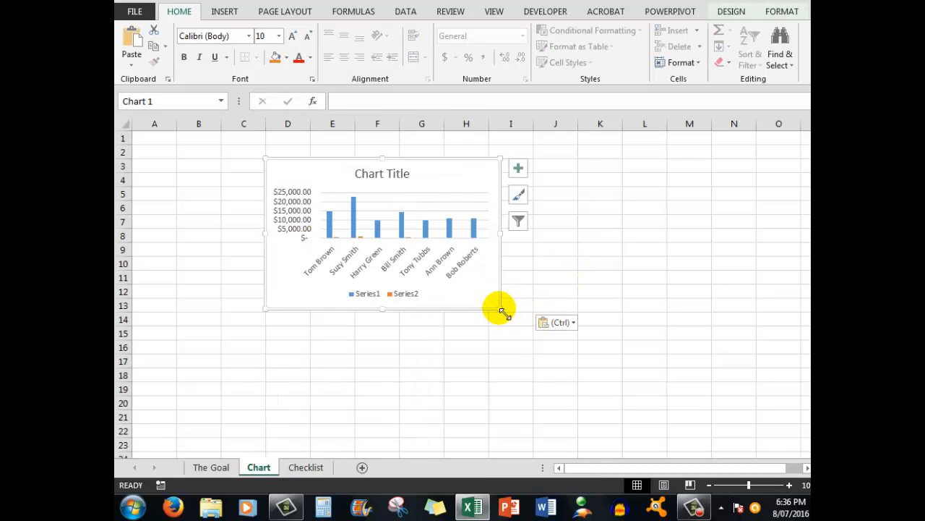
drag(500, 308, 680, 389)
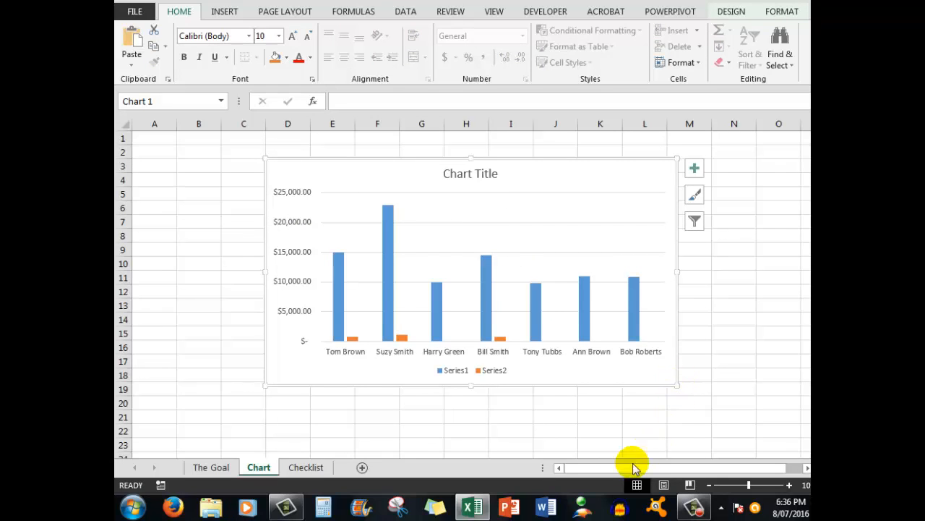
- Tick the "Create a chart based on the table" item on the Checklist sheet and return to The Goal sheet
click(298, 467)
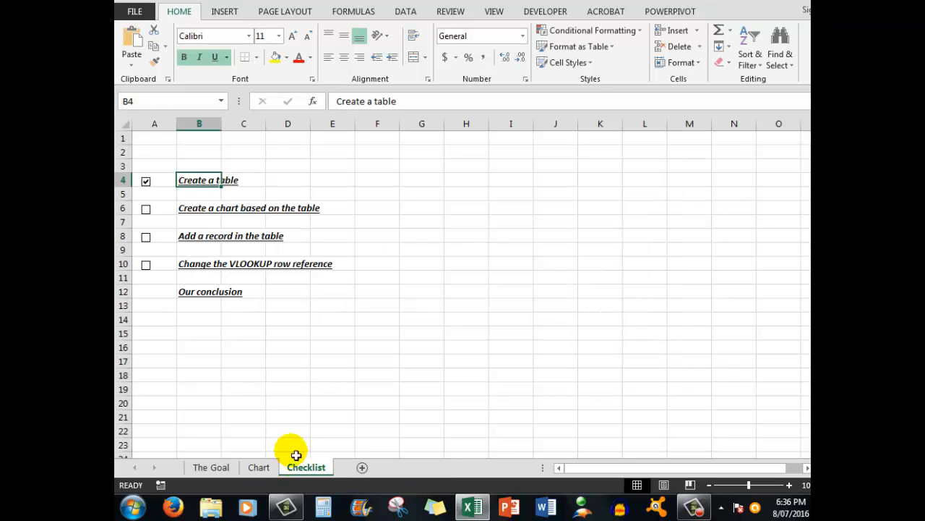
click(147, 210)
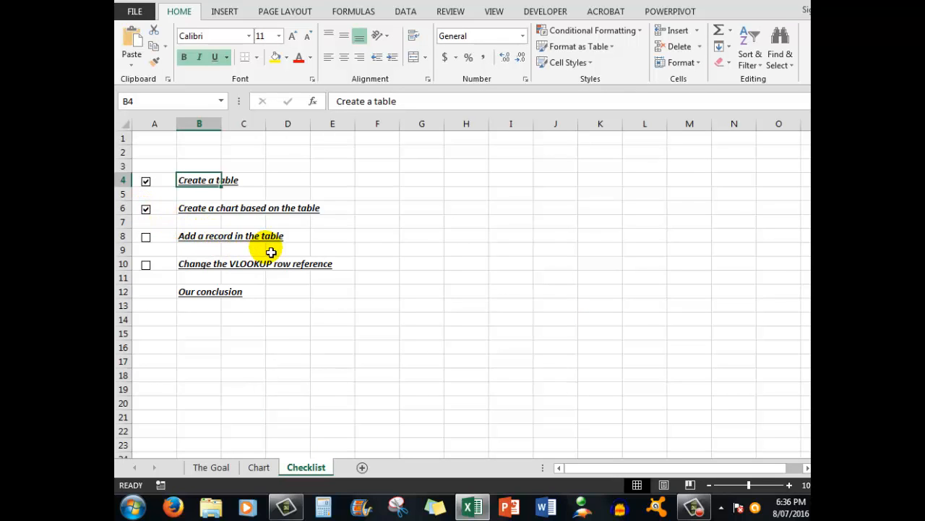
click(214, 469)
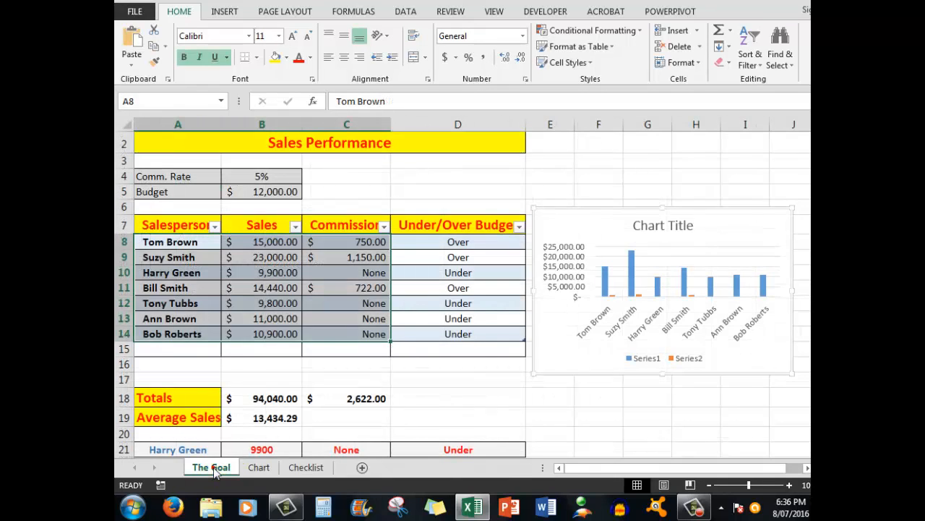
click(213, 468)
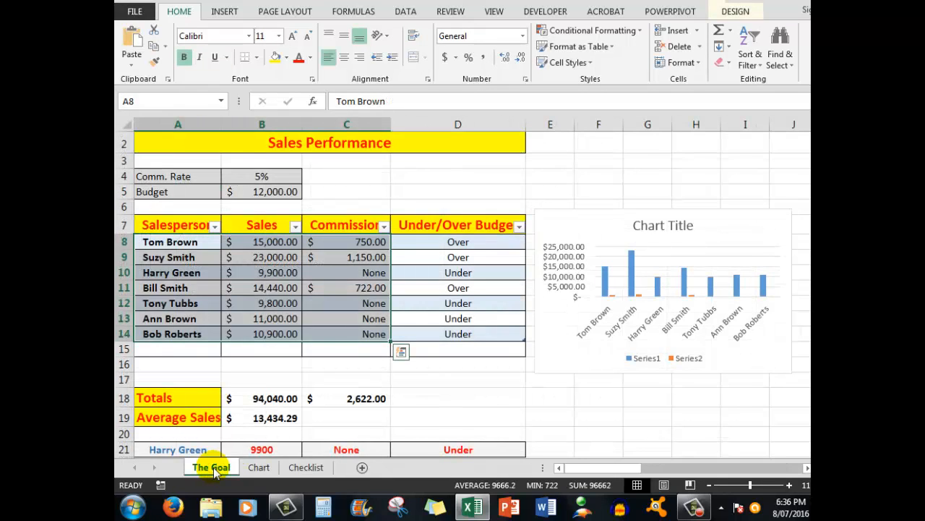
- Add a record in row 15 at the end of the table with the new salesperson's full name and sales of 13000
click(463, 334)
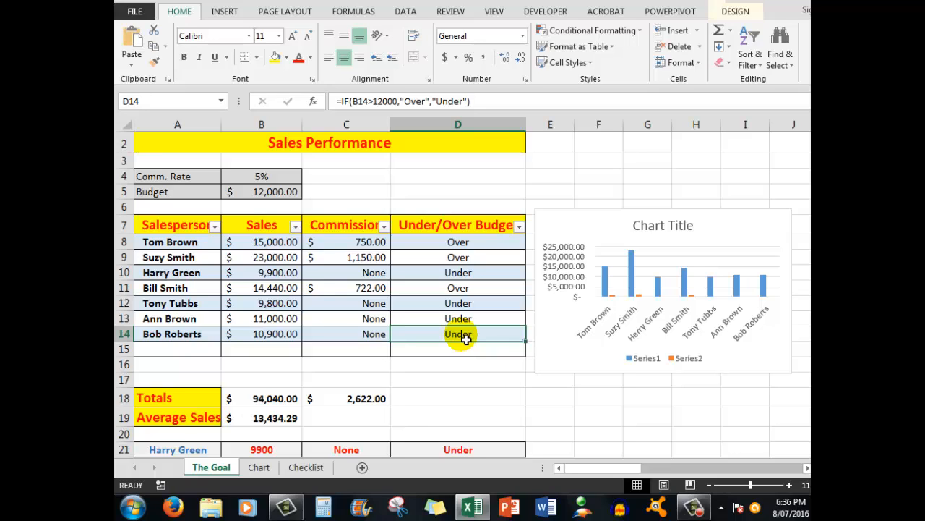
key(Tab)
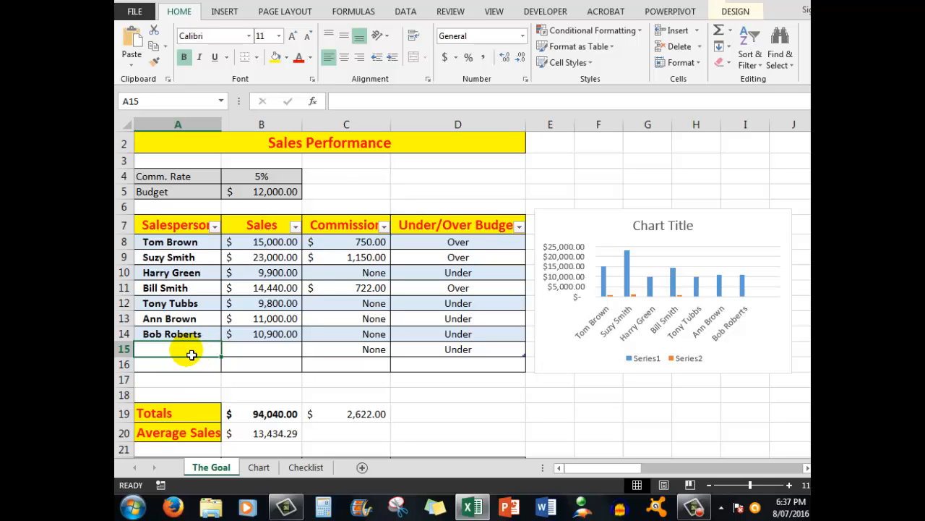
text(Tim)
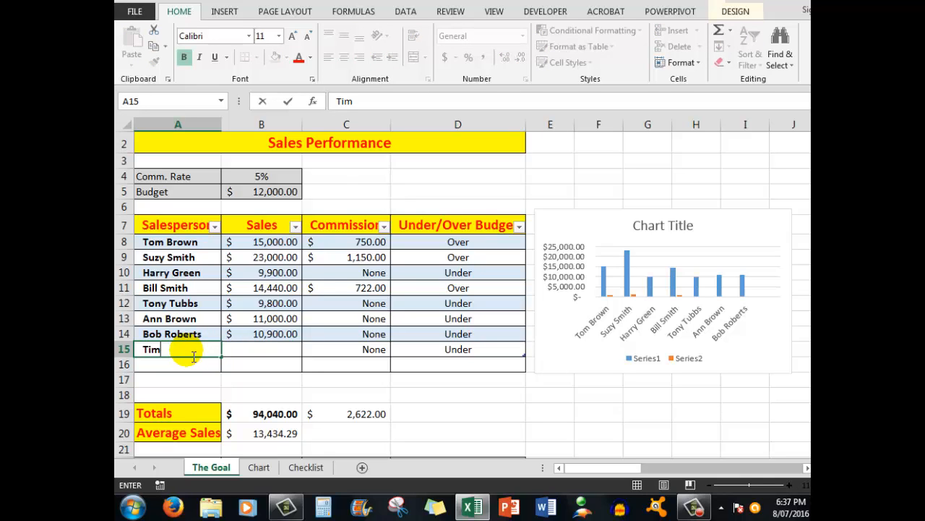
text( Smith)
key(Tab)
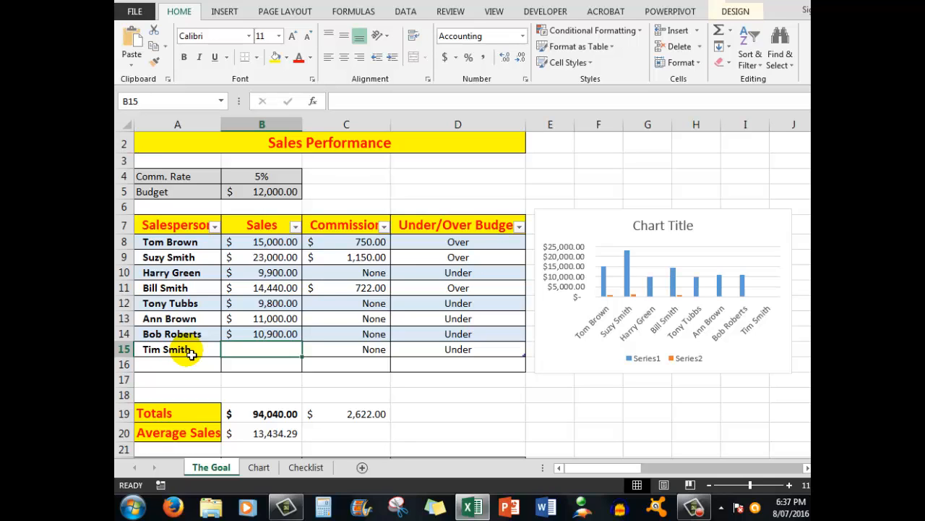
text(13000)
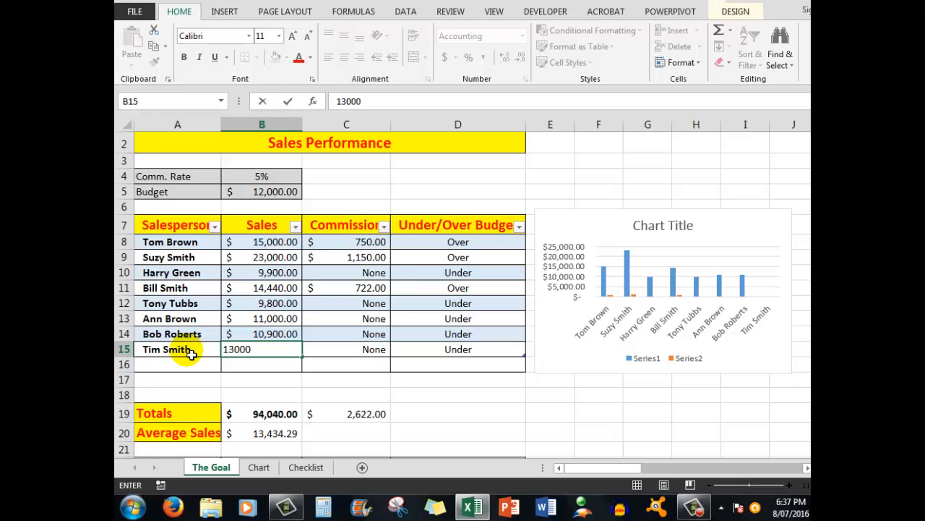
key(Tab)
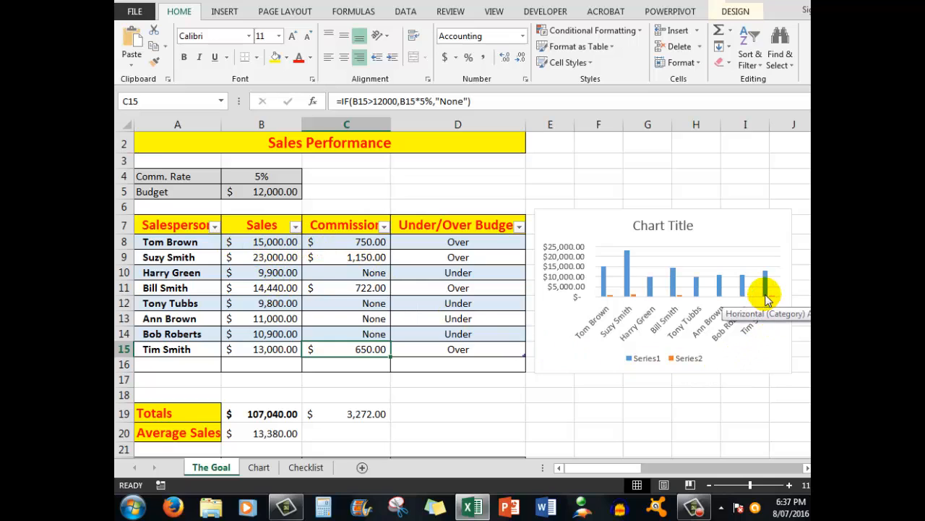
- Check the new record's columns in the charts on The Goal and Chart sheets and return to The Goal sheet
mouse_move(767, 293)
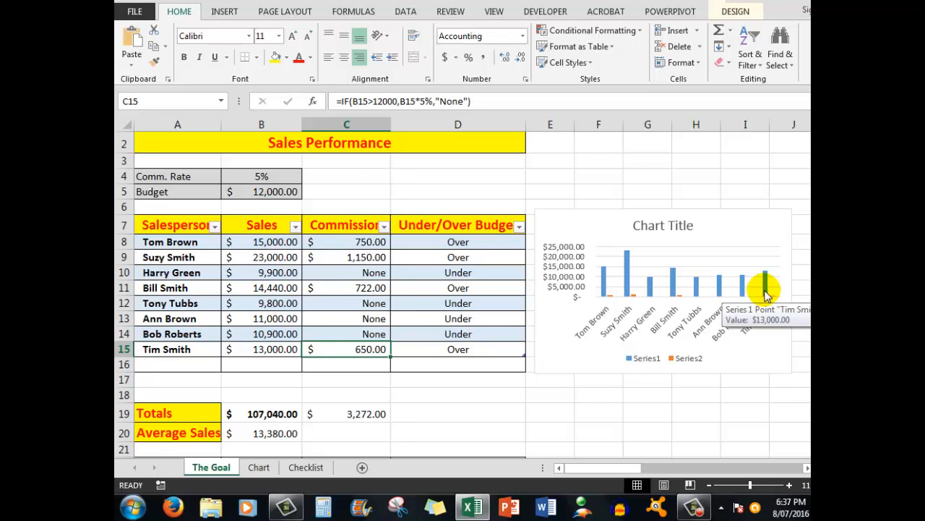
click(252, 469)
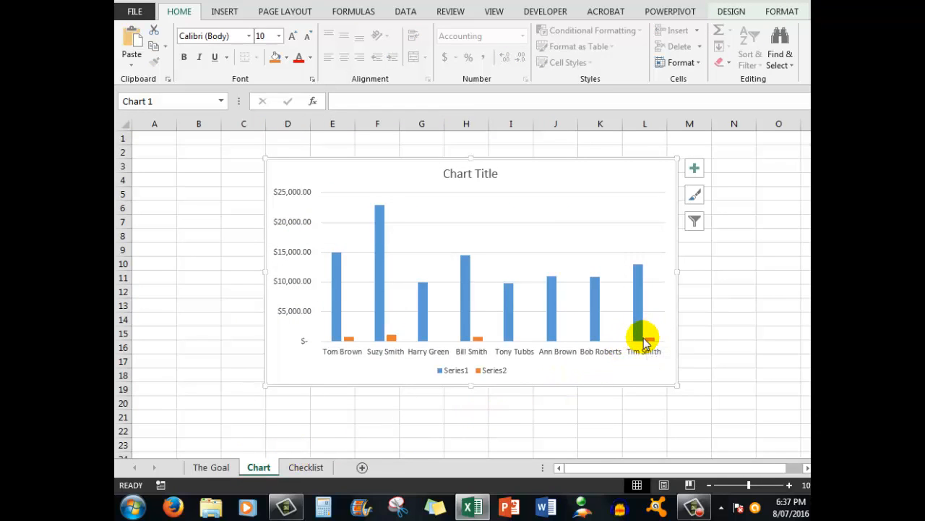
mouse_move(643, 343)
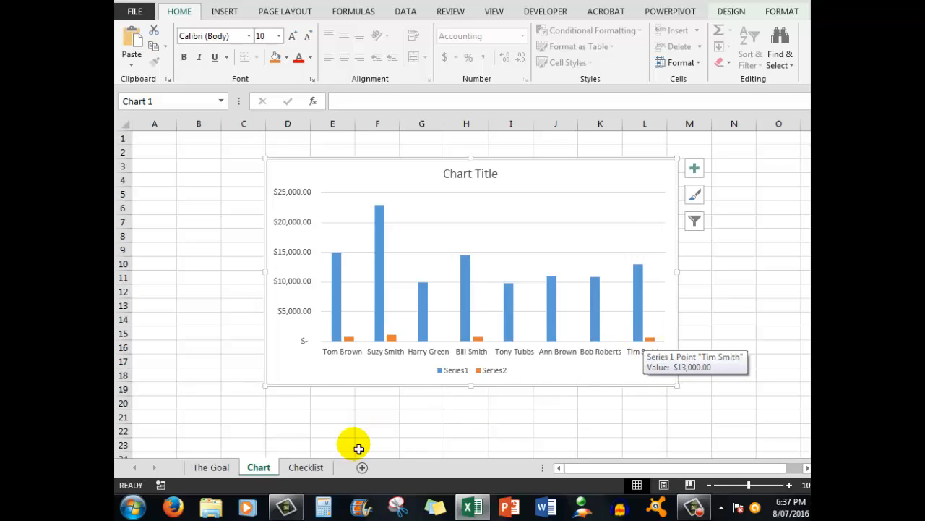
click(210, 467)
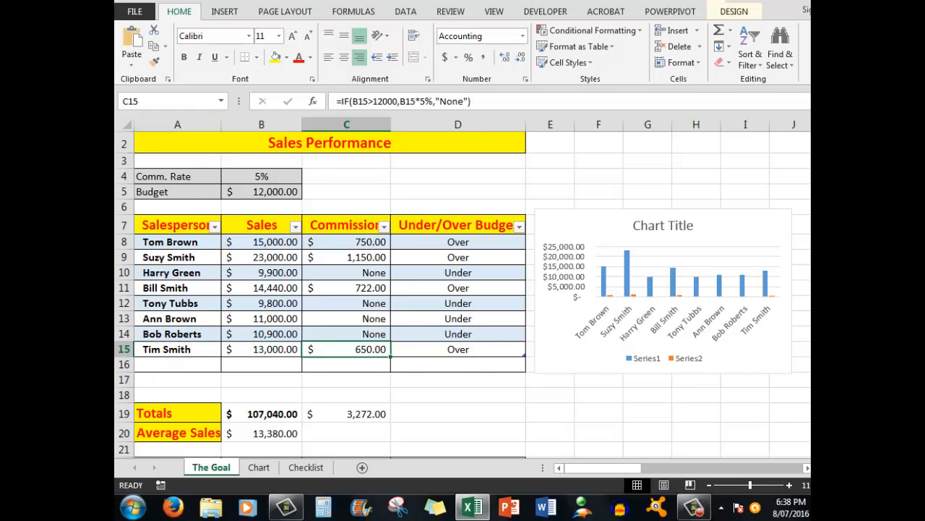
- Examine the table range reference in the VLOOKUP formula of cell B22
scroll(463, 294, down, 2)
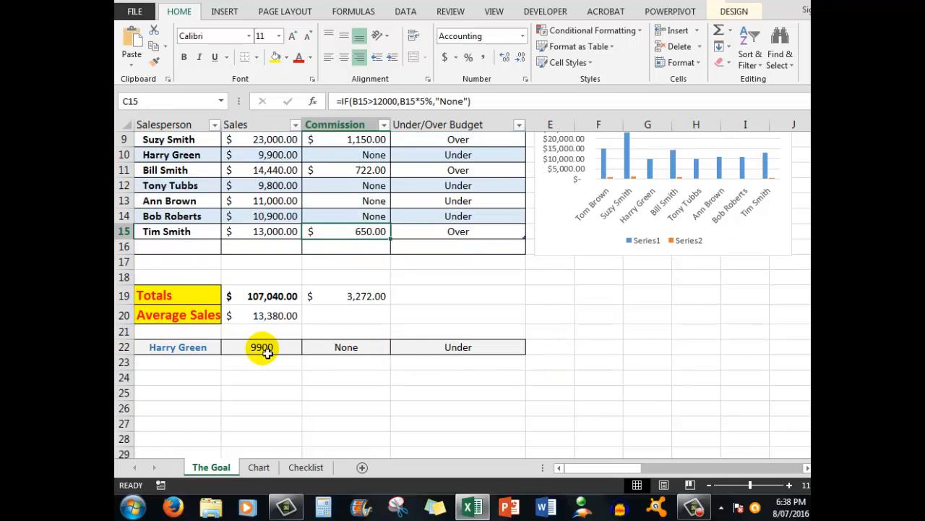
click(265, 350)
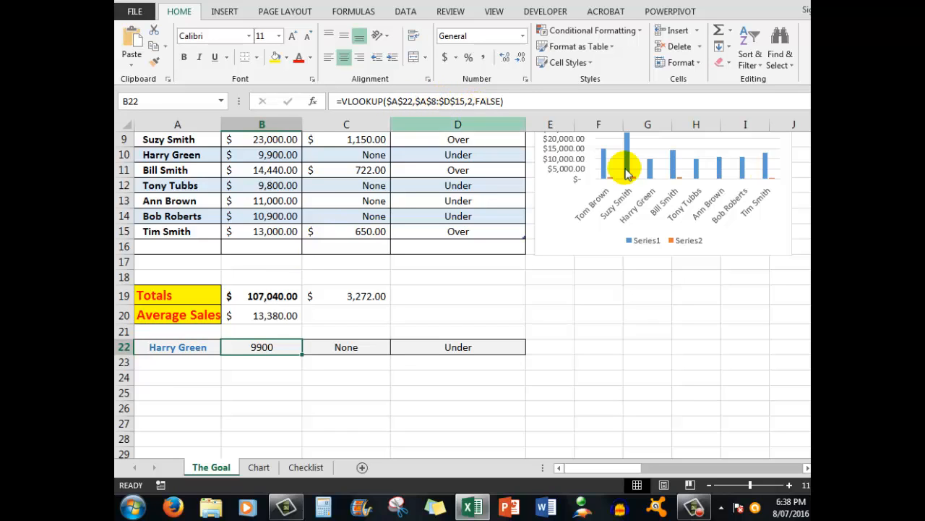
scroll(750, 167, up, 1)
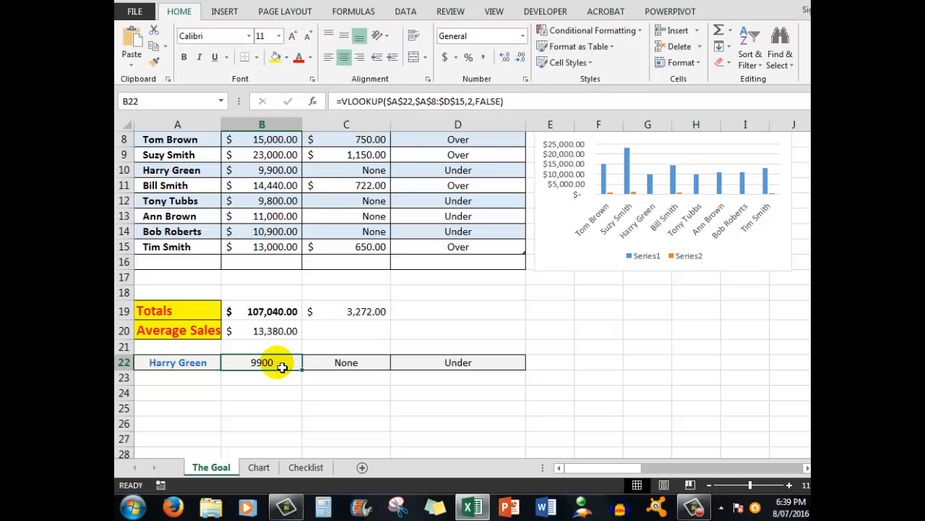
- Replace the lookup name in cell A22 with the full name of the salesperson added in row 15
click(183, 365)
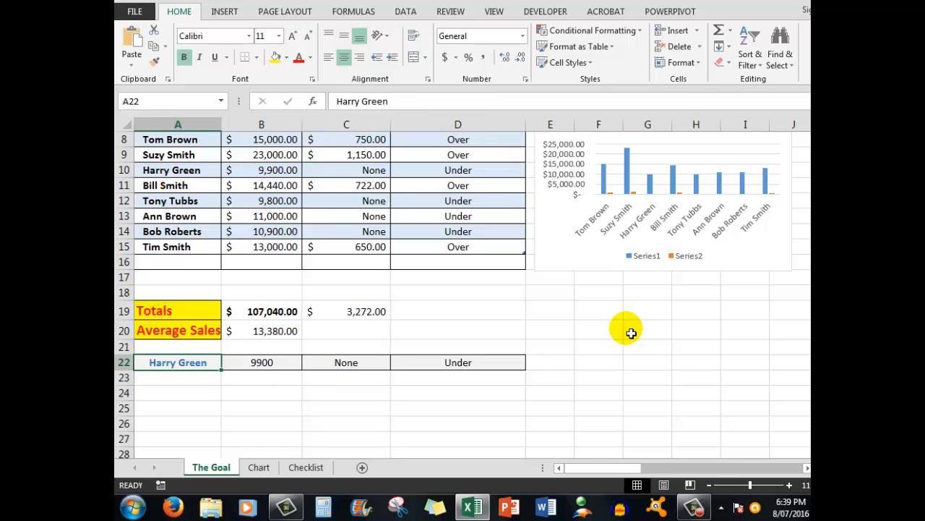
text(Ti)
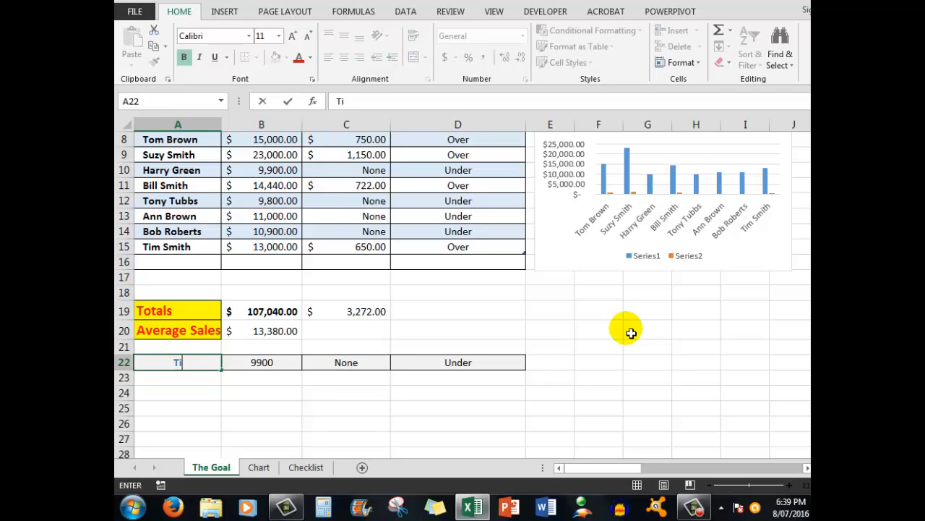
text(m Smith)
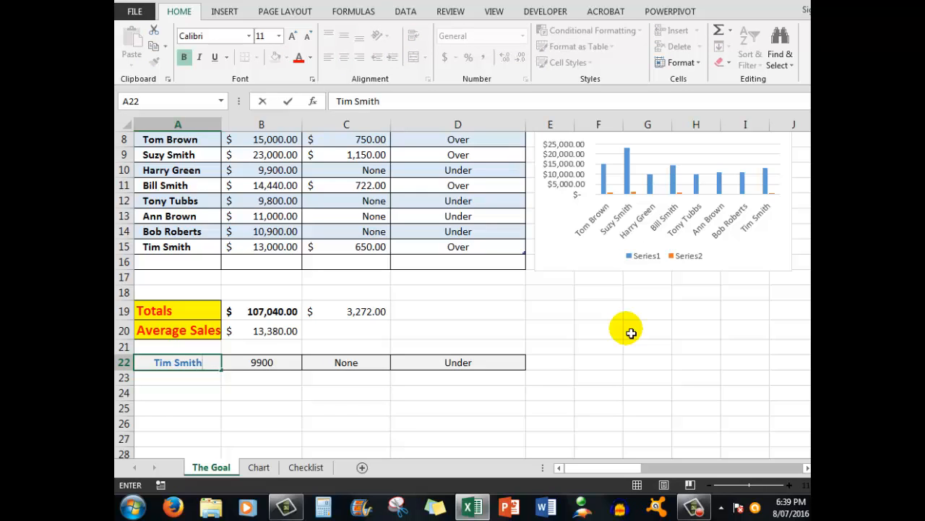
key(ctrl+Return)
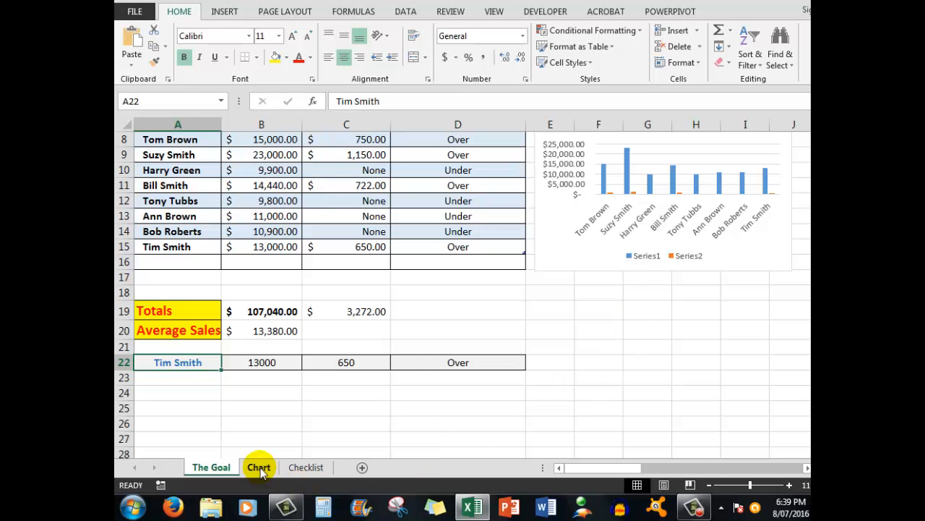
- Tick "Add a record in the table" and "Change the VLOOKUP row reference" on the Checklist sheet and return to the table on The Goal sheet
click(305, 467)
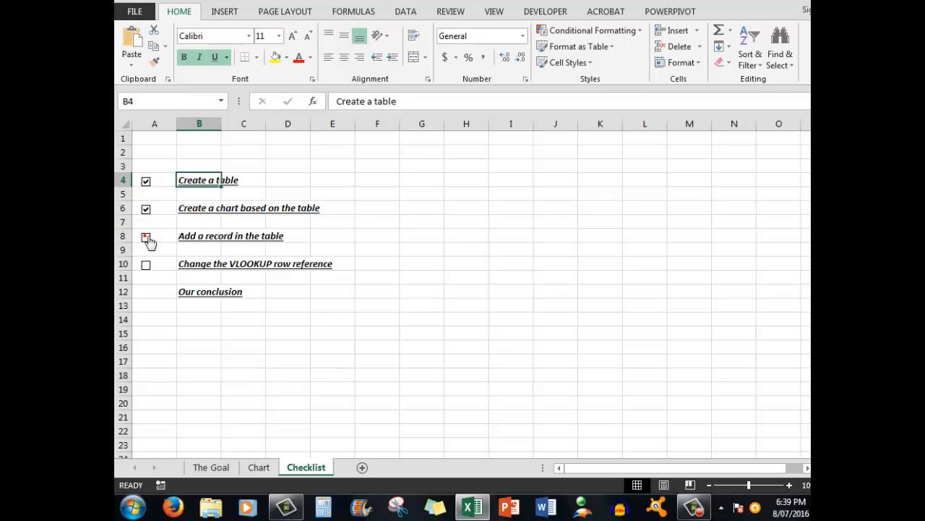
click(147, 238)
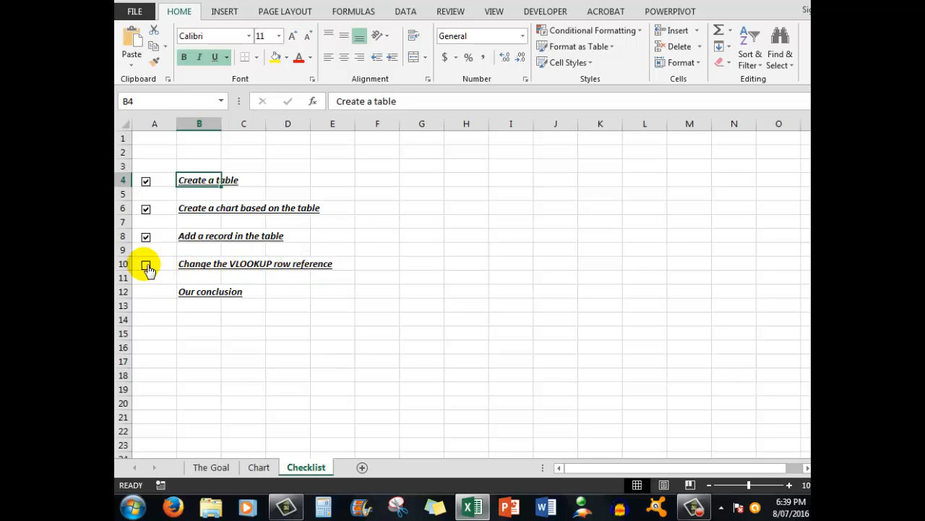
click(146, 266)
click(206, 467)
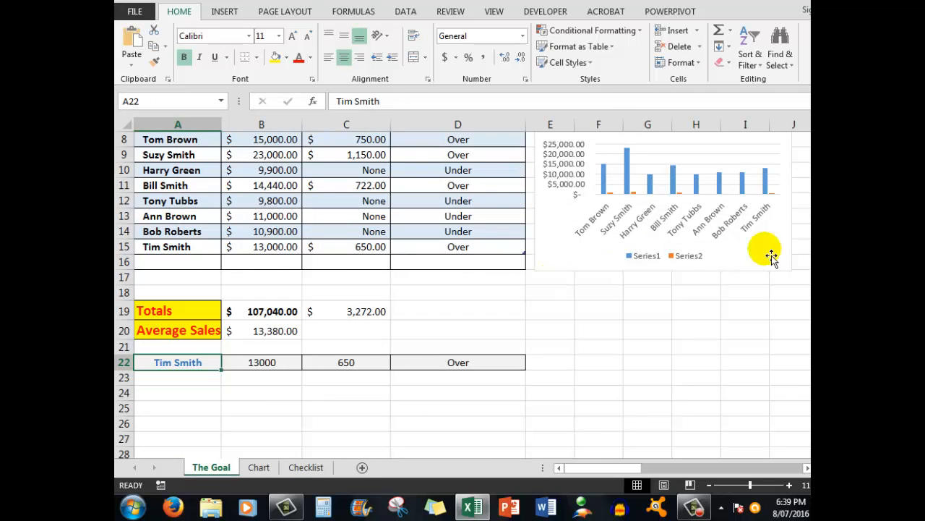
drag(818, 265, 817, 221)
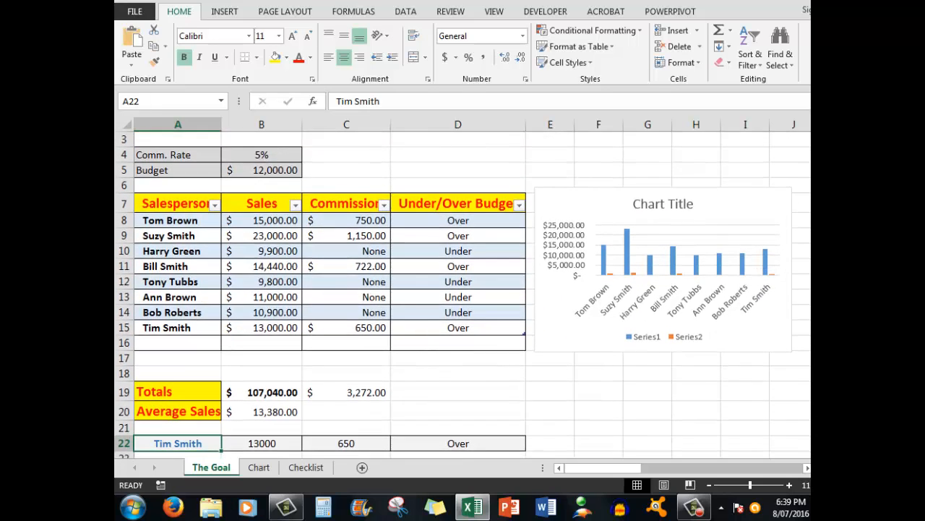